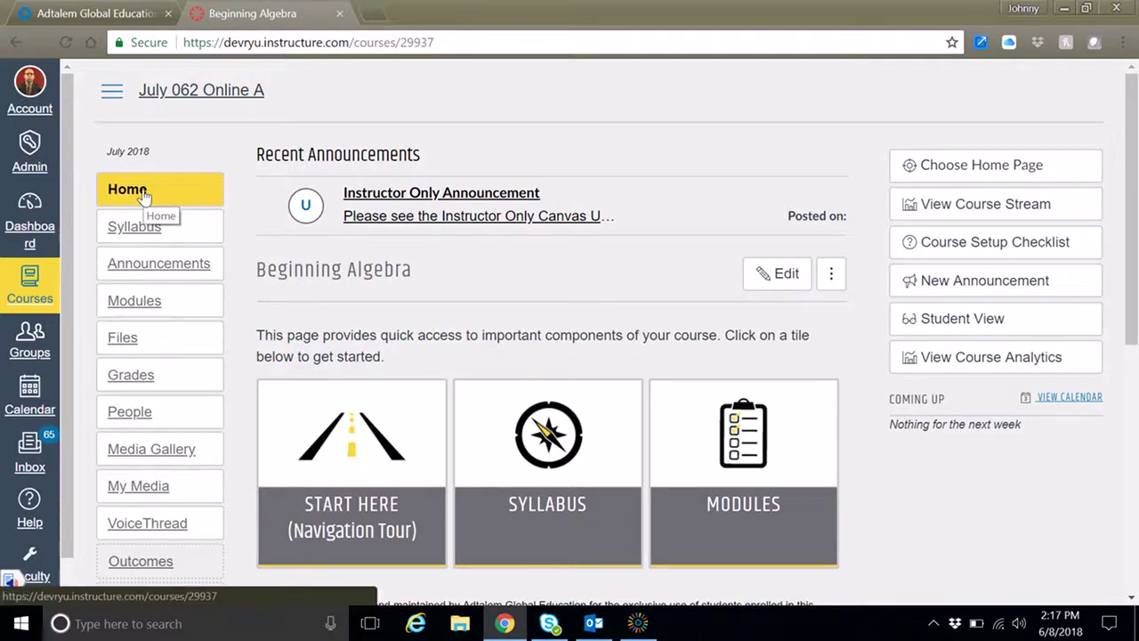
# - Open the course's Modules page and examine the Learning Activity items listed for Weeks 1 to 3
pyautogui.click(148, 304)
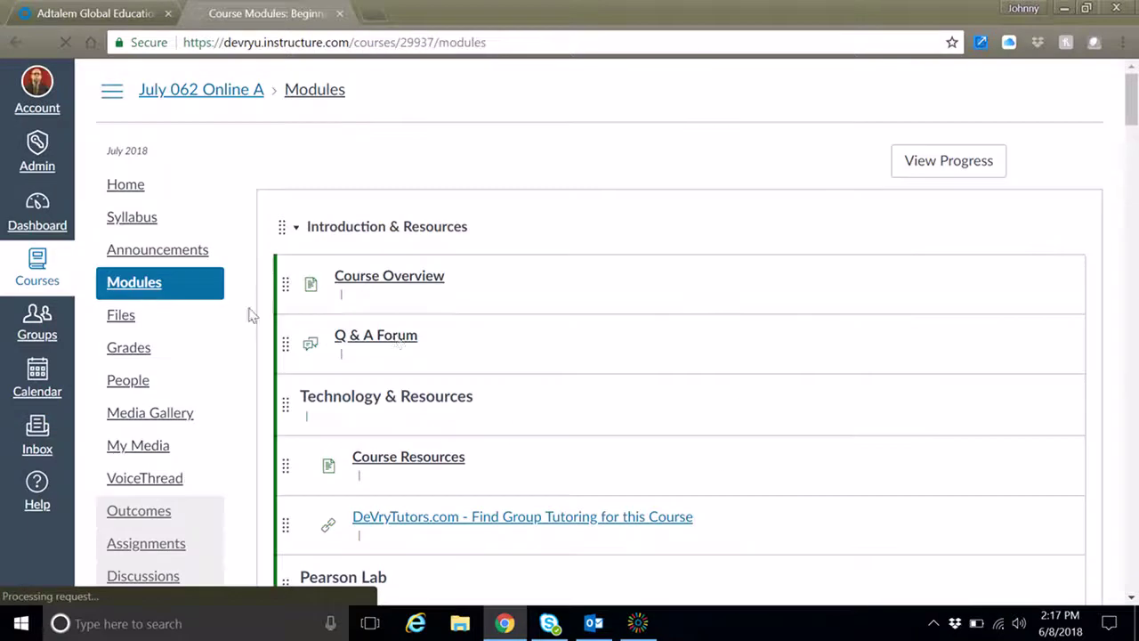
pyautogui.scroll(-1, 584, 330)
pyautogui.scroll(-6, 586, 337)
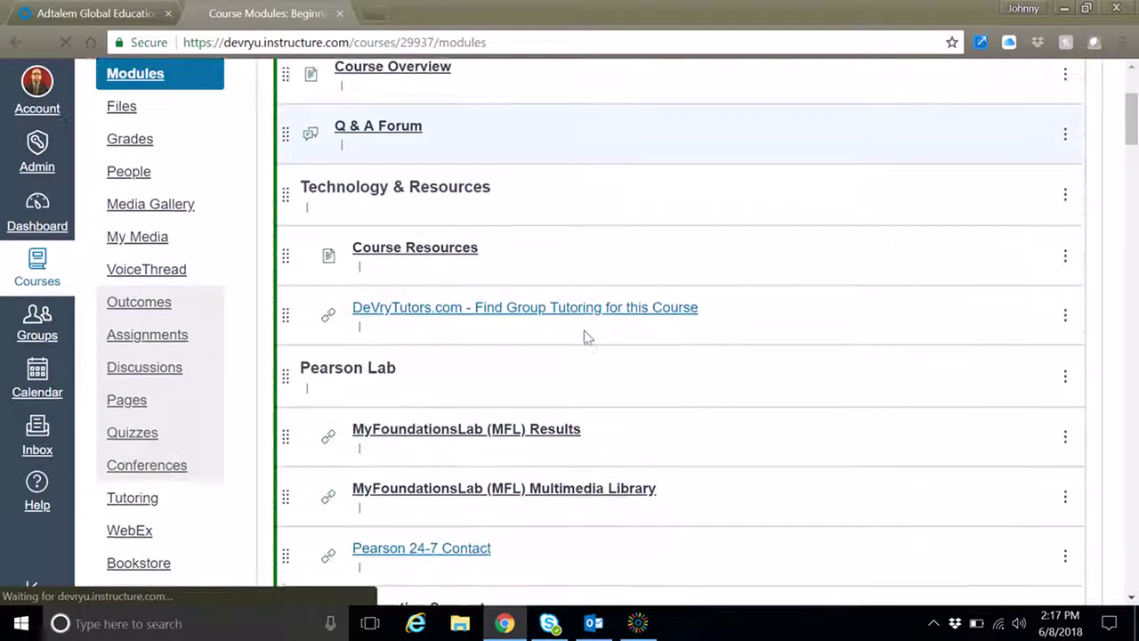
pyautogui.scroll(-3, 586, 336)
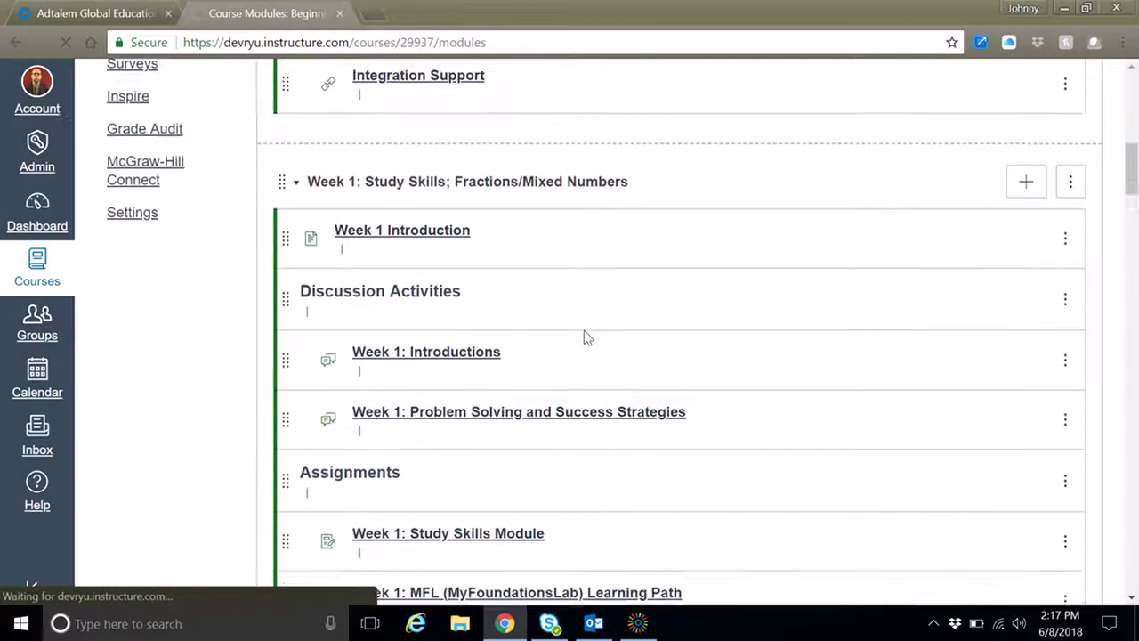
pyautogui.scroll(-1, 584, 330)
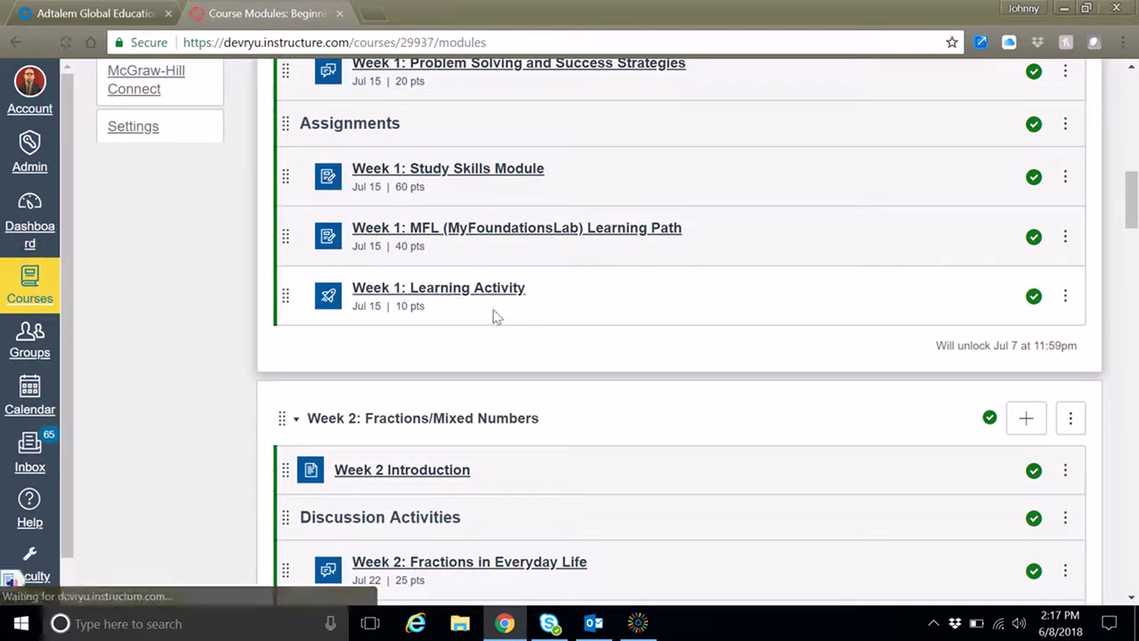
pyautogui.scroll(-4, 494, 315)
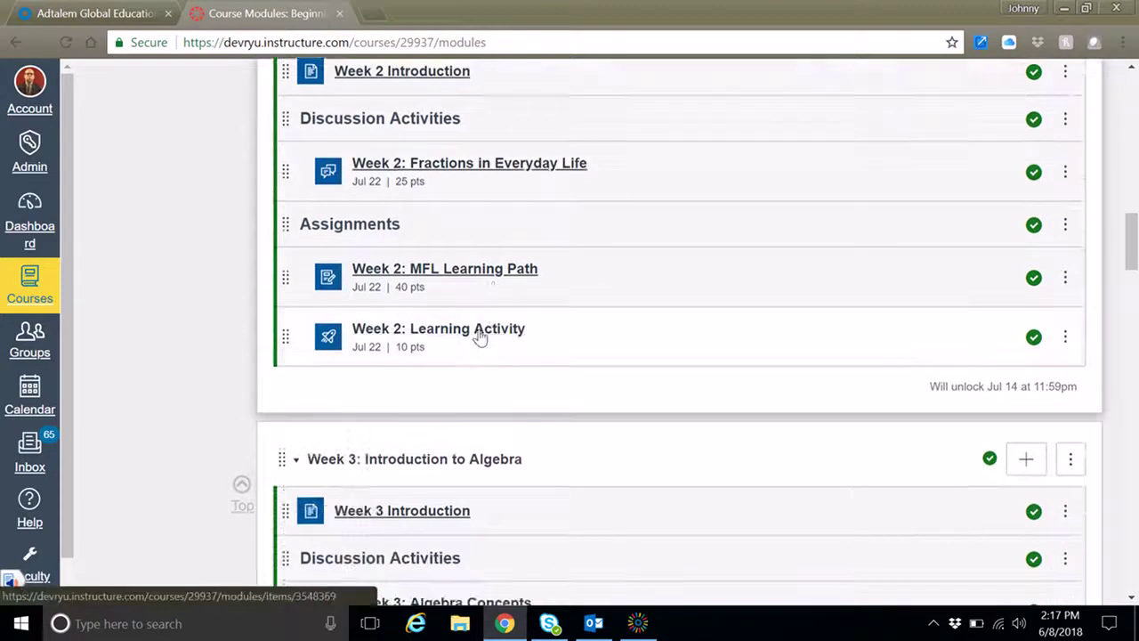
pyautogui.scroll(-4, 552, 391)
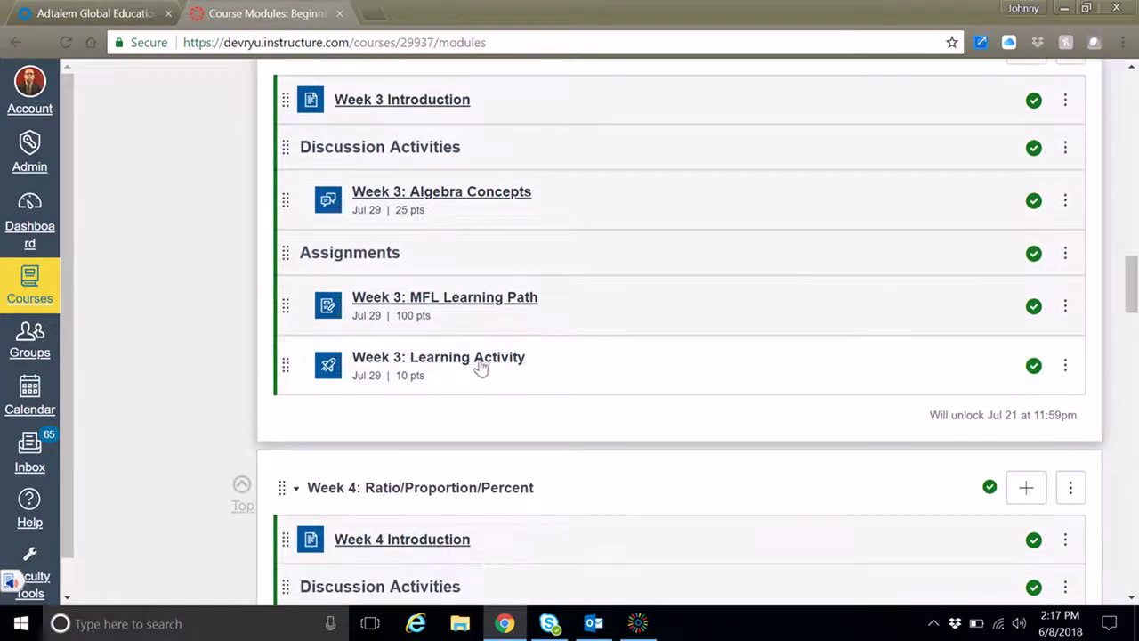
# - Open the Week 1: Learning Activity quiz from the modules and review its instructions, settings and availability dates
pyautogui.scroll(5, 621, 435)
pyautogui.scroll(5, 623, 442)
pyautogui.scroll(1, 621, 435)
pyautogui.scroll(-1, 622, 435)
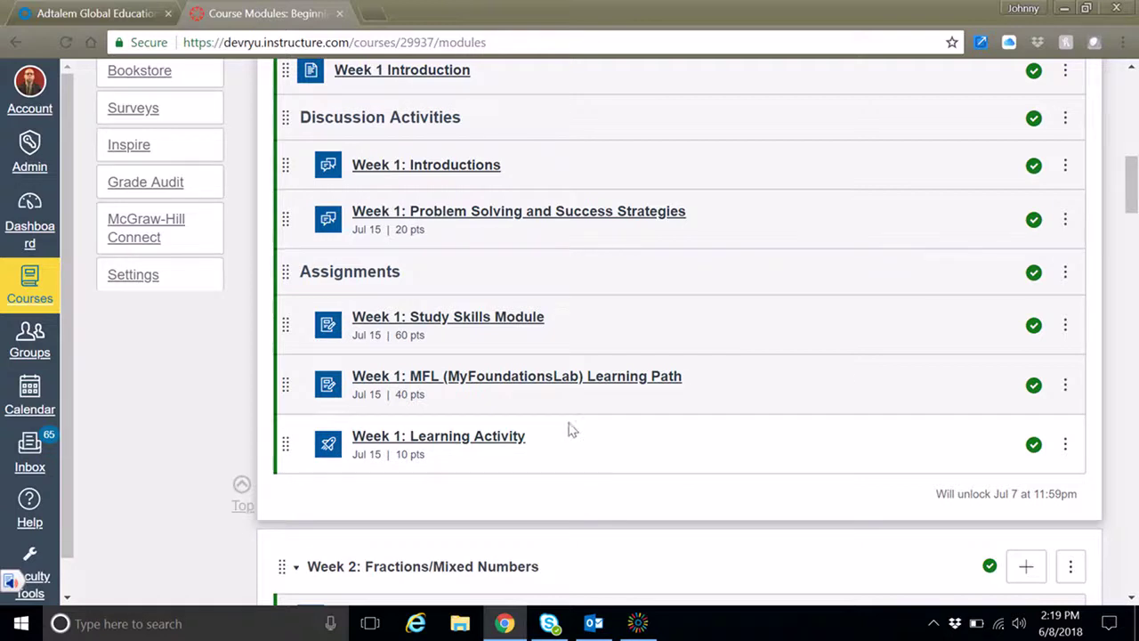
pyautogui.click(457, 438)
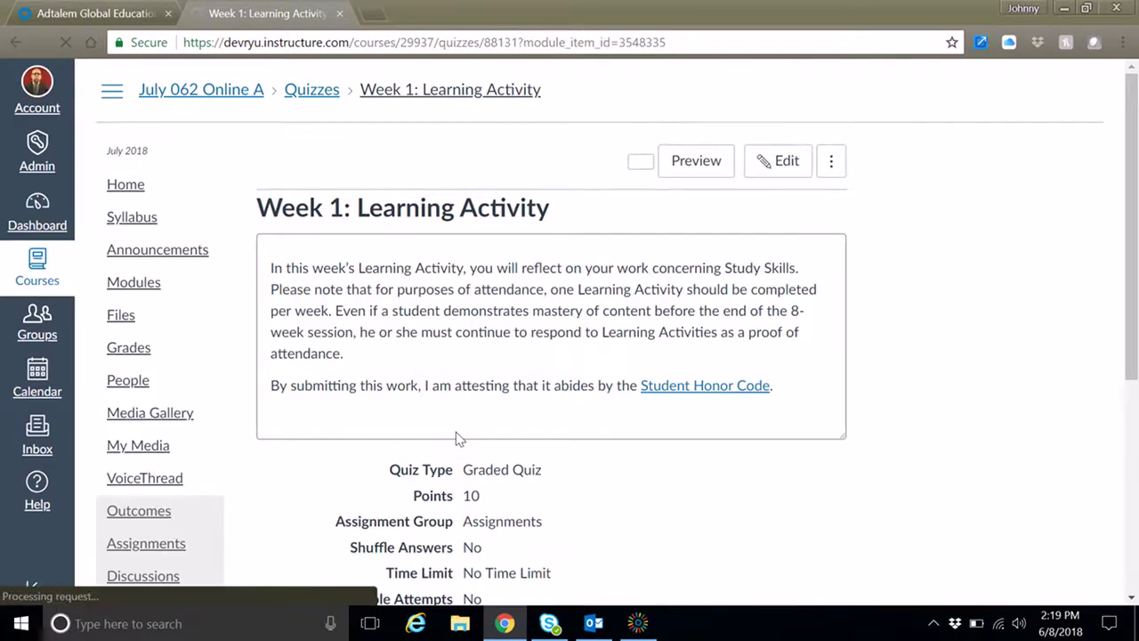
pyautogui.scroll(-2, 659, 463)
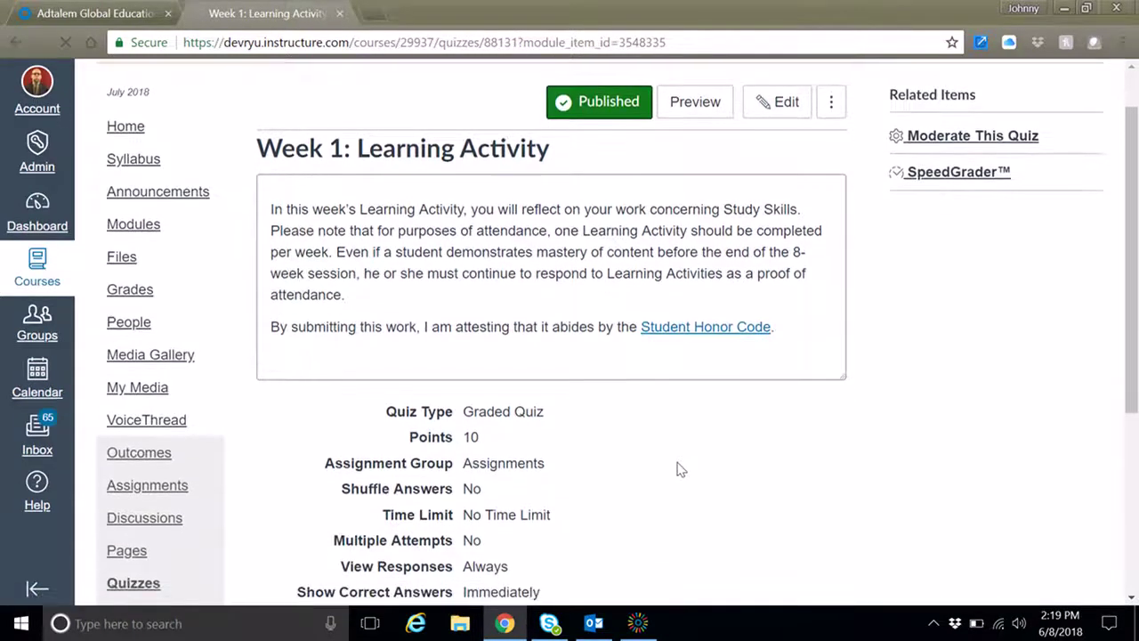
pyautogui.scroll(-2, 679, 469)
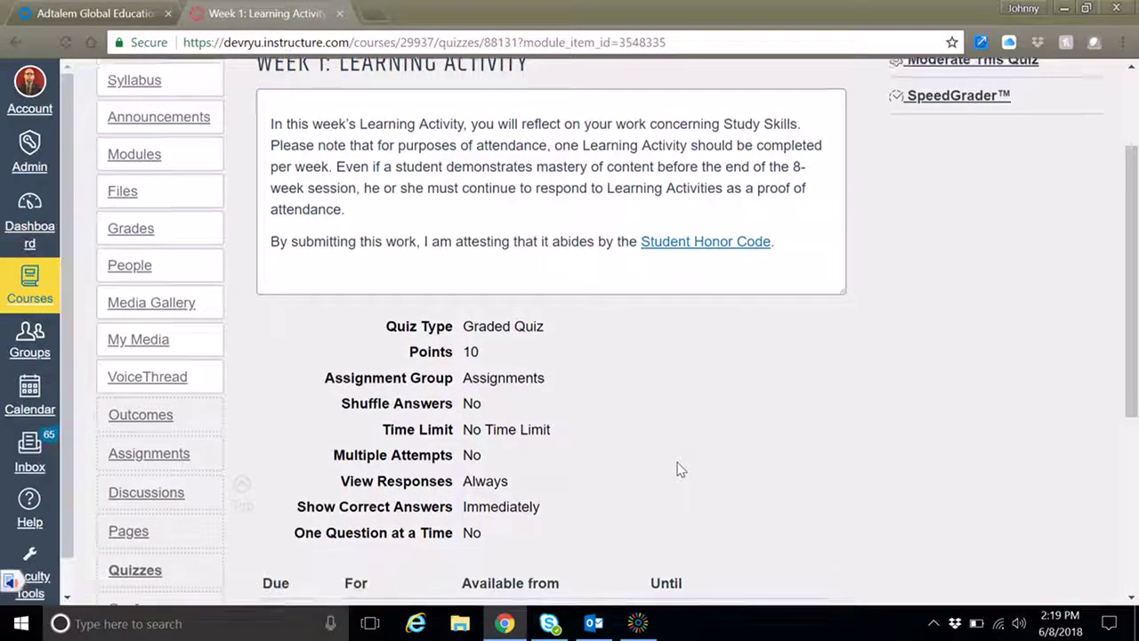
pyautogui.scroll(-1, 678, 469)
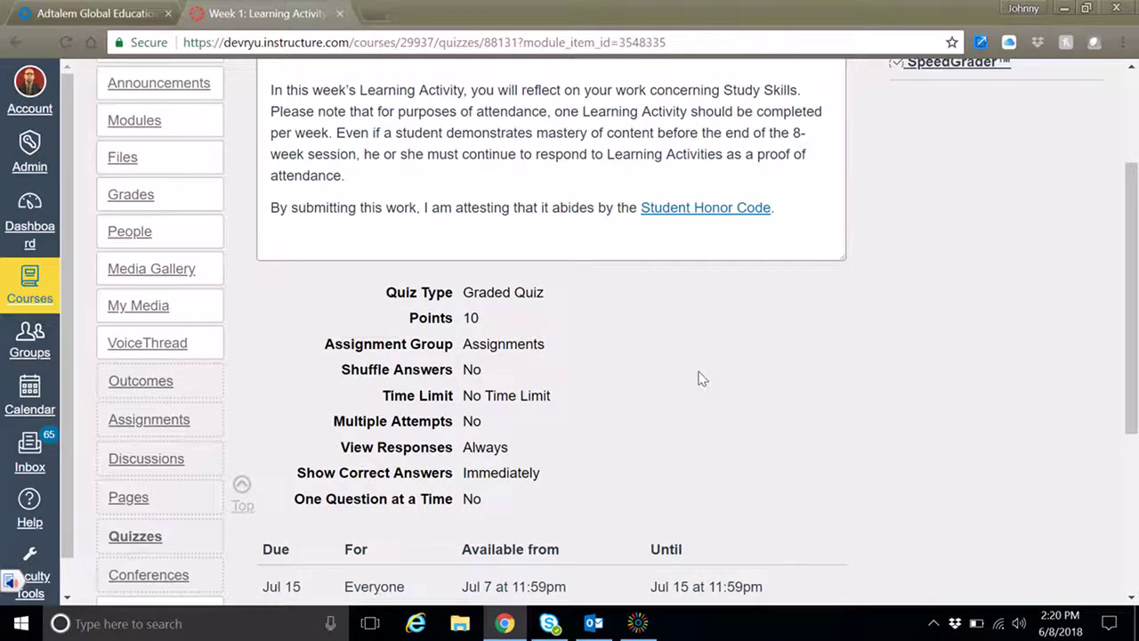
pyautogui.scroll(2, 699, 379)
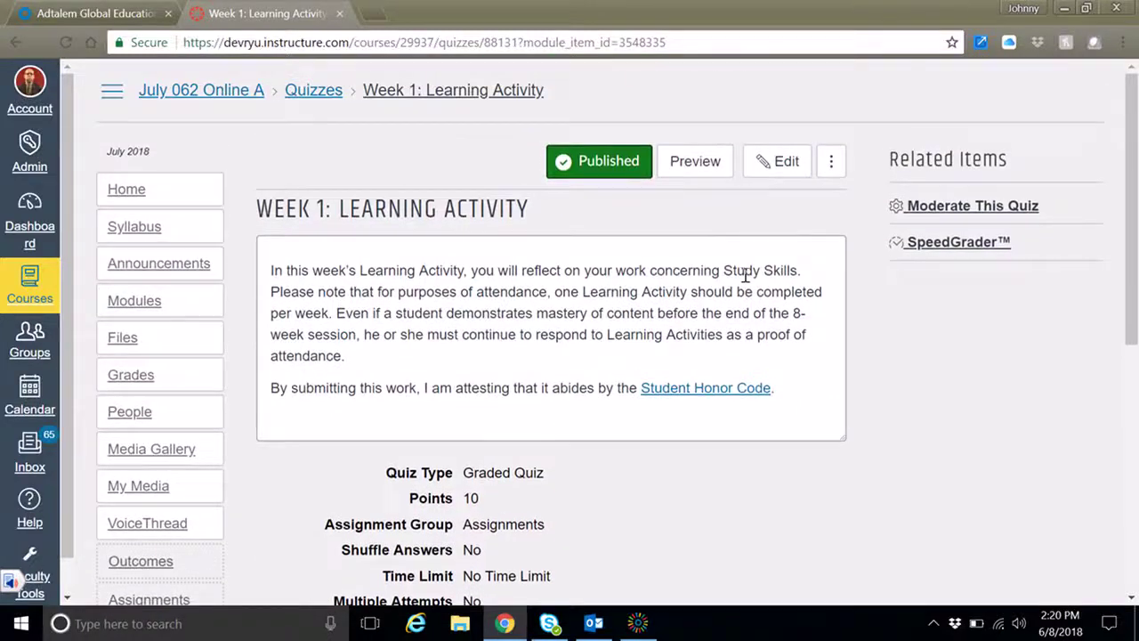
pyautogui.scroll(-4, 784, 463)
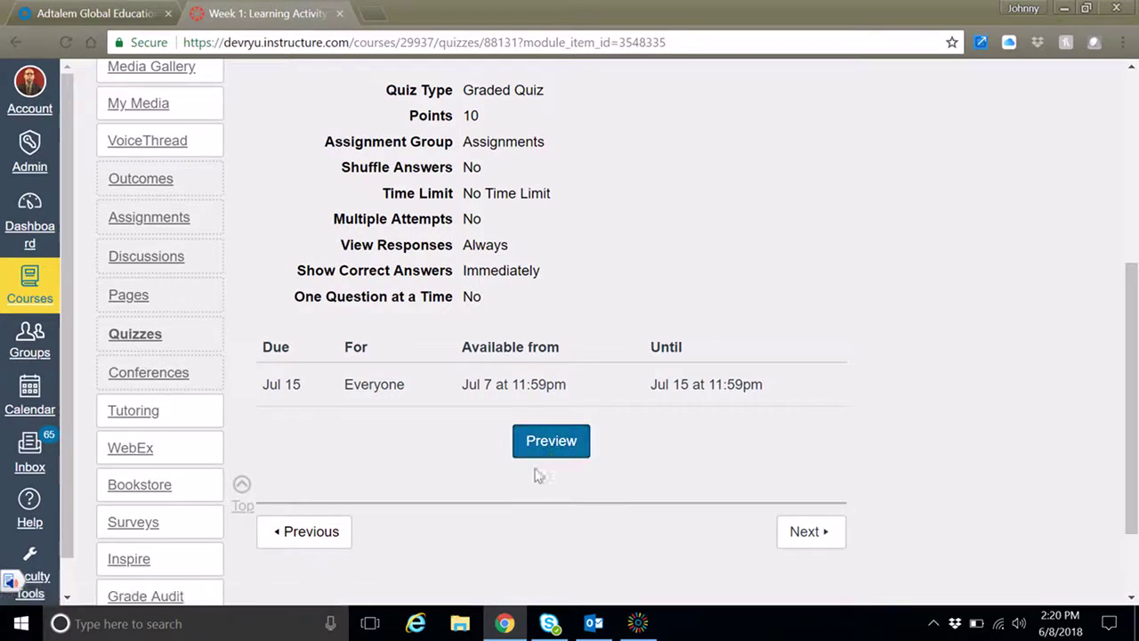
# - Preview the Week 1: Learning Activity quiz and read its instructions and both short-answer questions
pyautogui.click(552, 445)
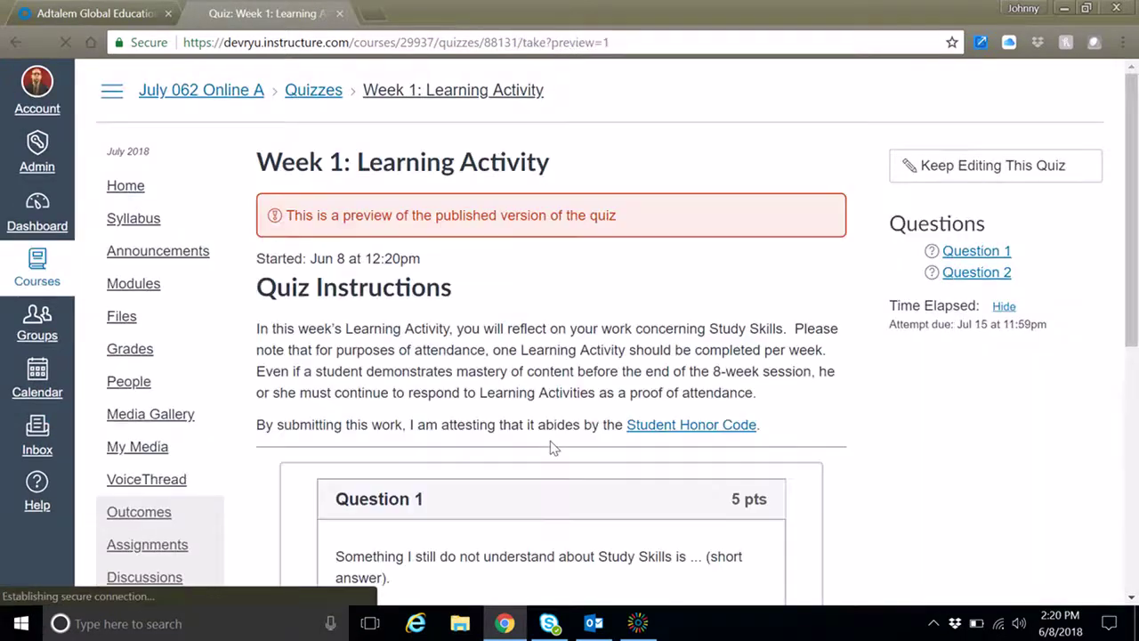
pyautogui.scroll(-2, 541, 336)
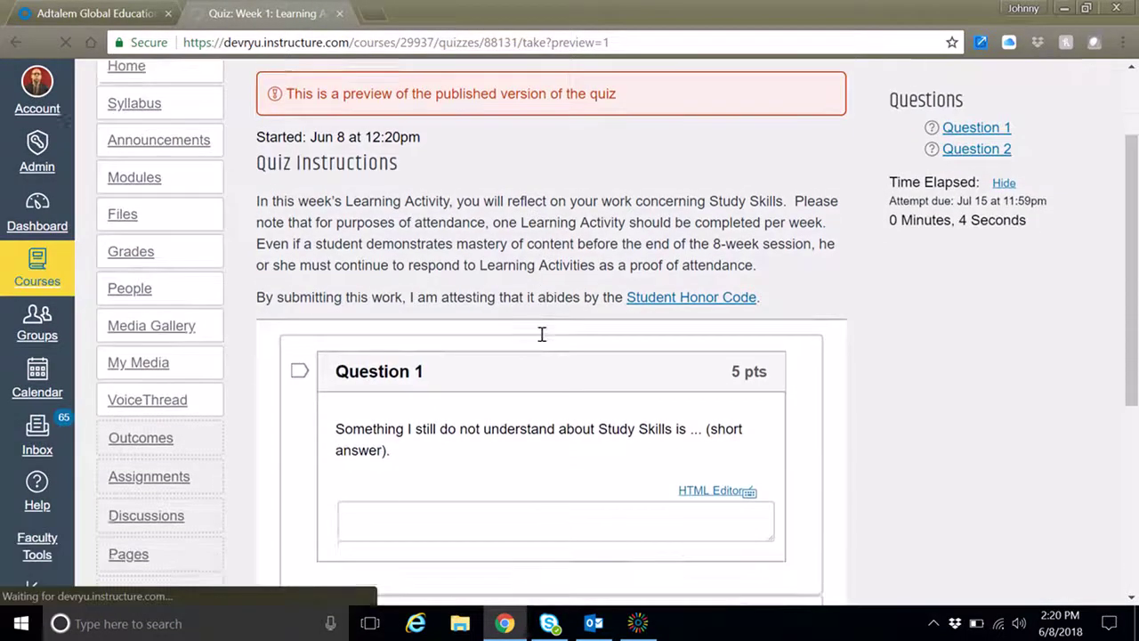
pyautogui.scroll(-1, 542, 334)
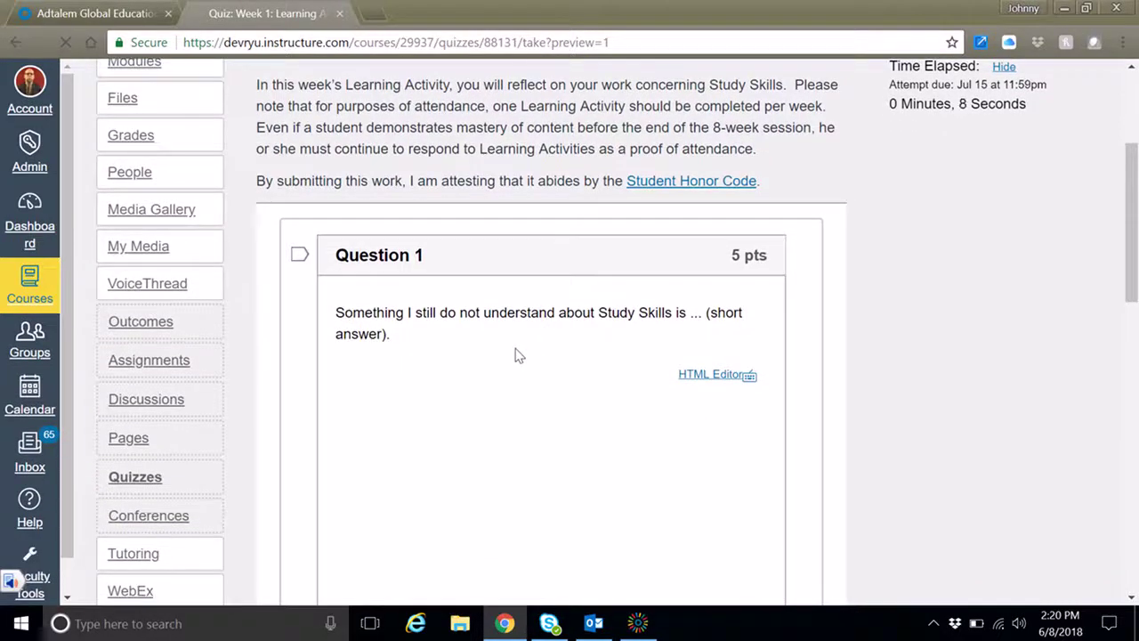
pyautogui.scroll(-2, 519, 354)
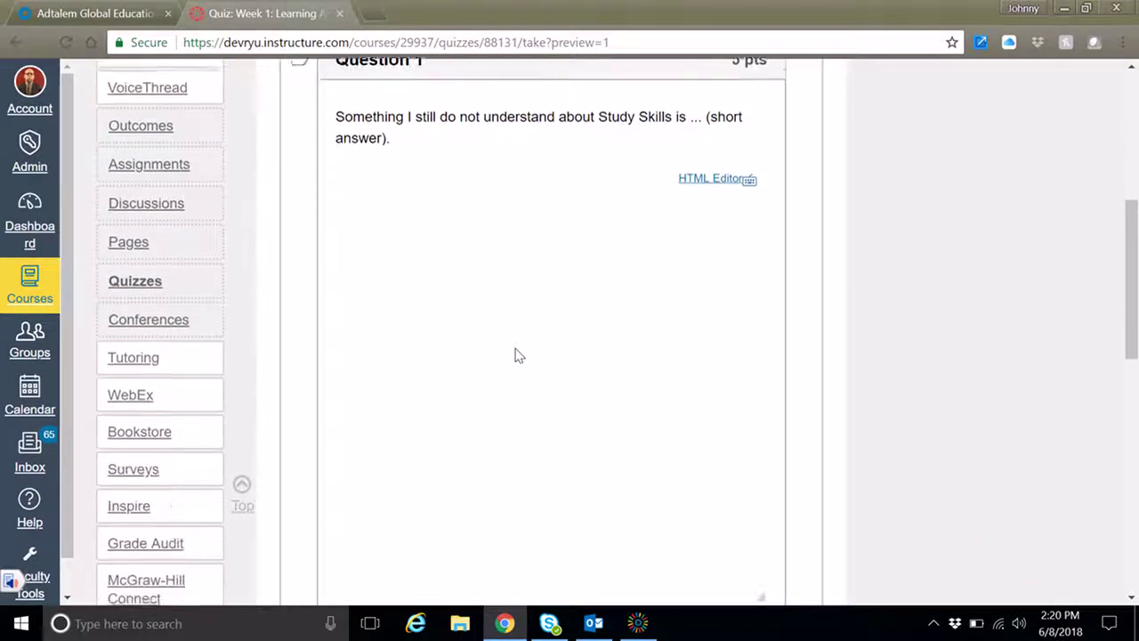
pyautogui.scroll(-4, 519, 354)
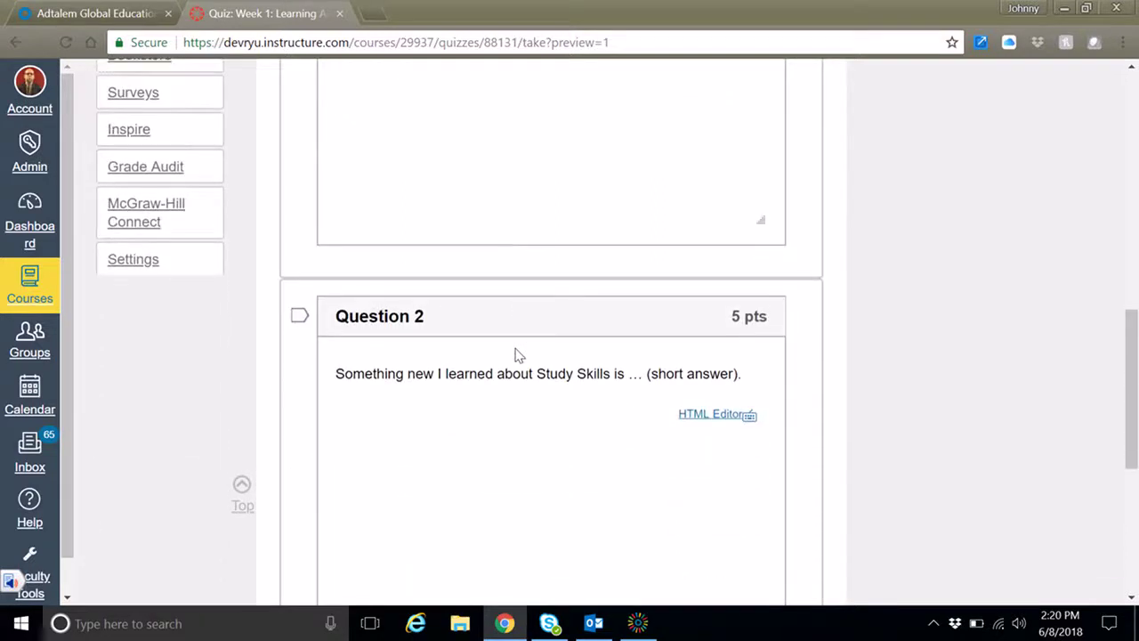
pyautogui.scroll(-2, 519, 355)
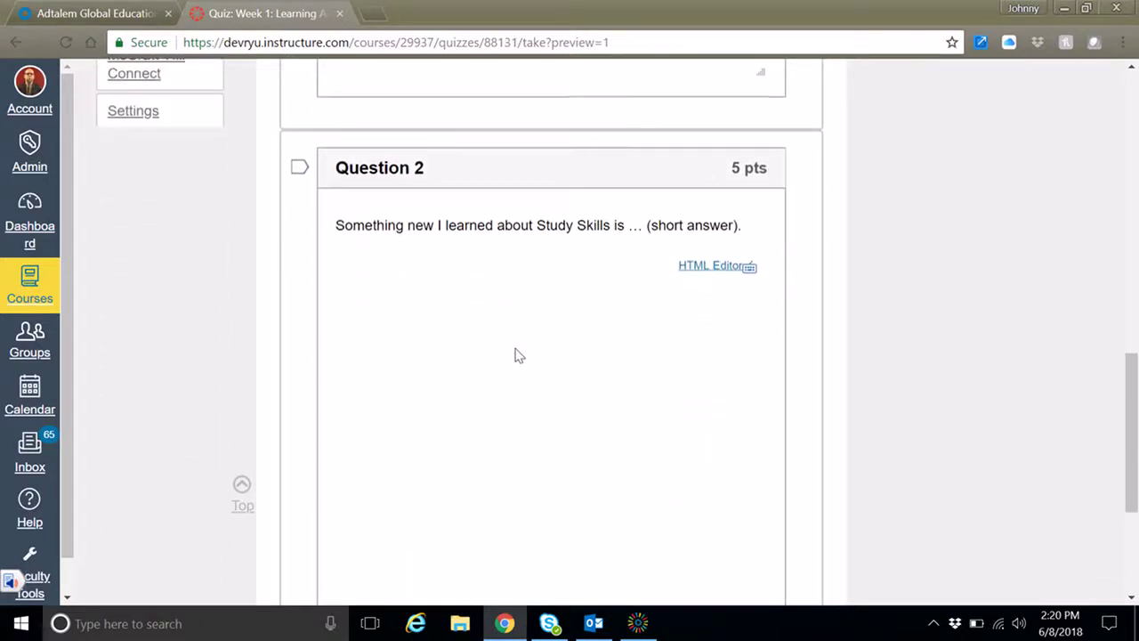
pyautogui.scroll(5, 516, 349)
pyautogui.scroll(1, 516, 348)
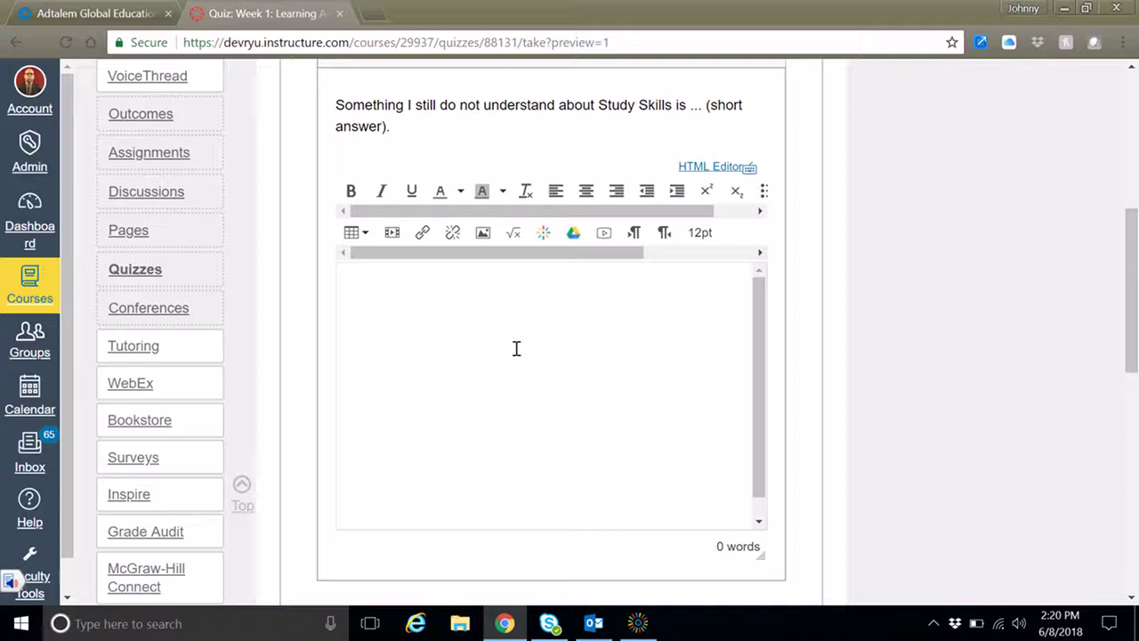
# - Place the cursor in the Question 1 answer box and examine both answer editors, the submission area and the quiz instructions
pyautogui.click(378, 331)
pyautogui.scroll(-1, 395, 314)
pyautogui.scroll(-5, 921, 427)
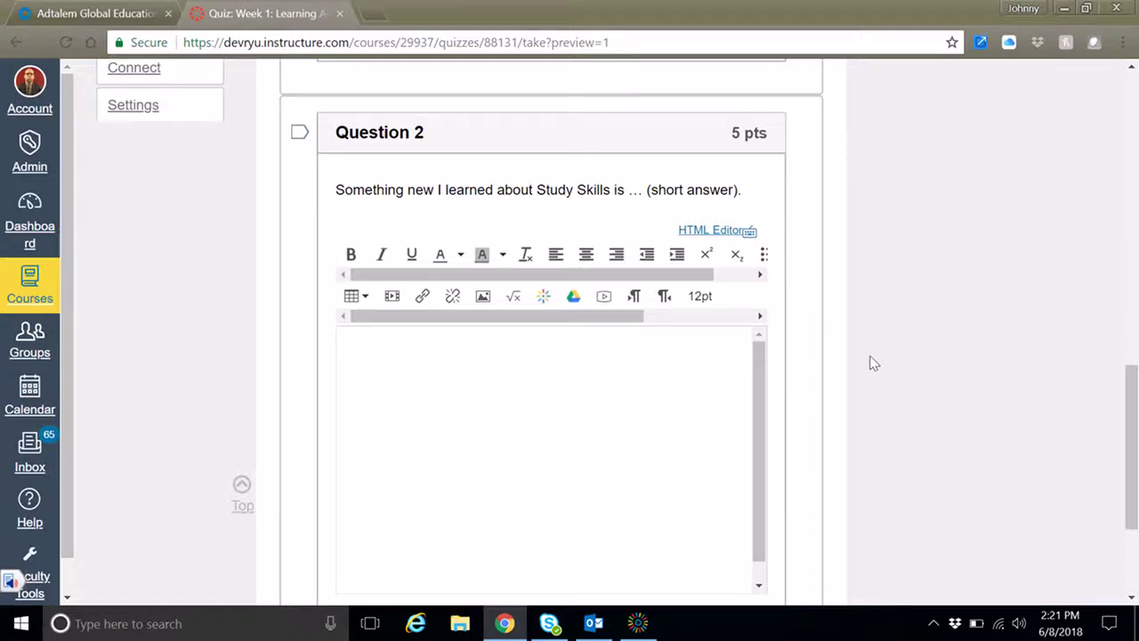
pyautogui.scroll(-2, 869, 361)
pyautogui.scroll(1, 873, 363)
pyautogui.scroll(-1, 872, 363)
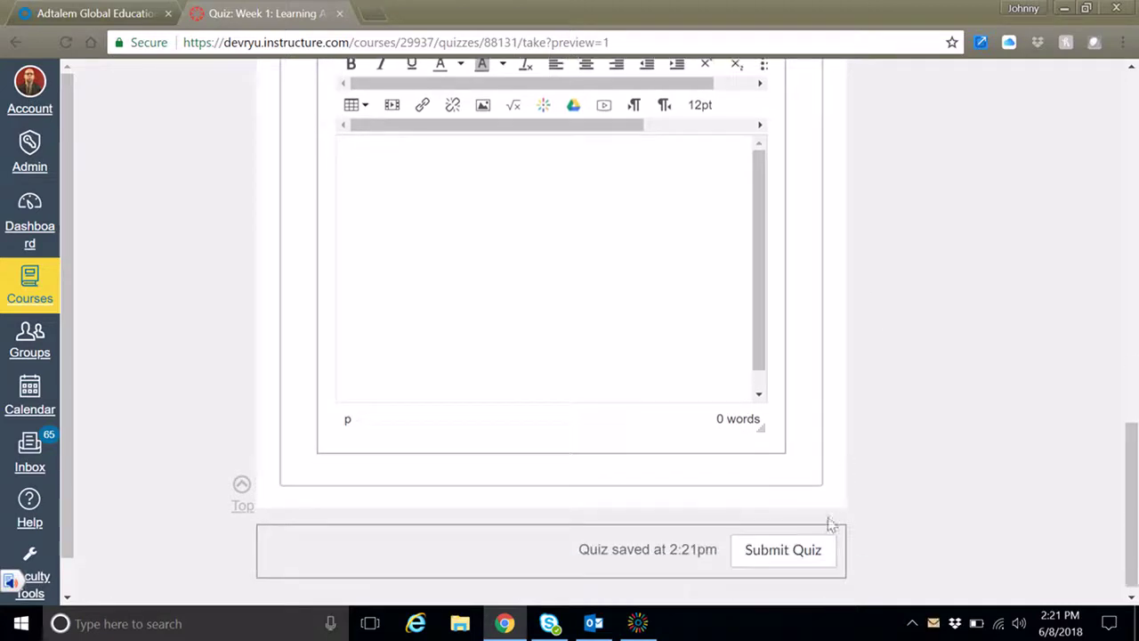
pyautogui.scroll(1, 902, 497)
pyautogui.scroll(10, 902, 497)
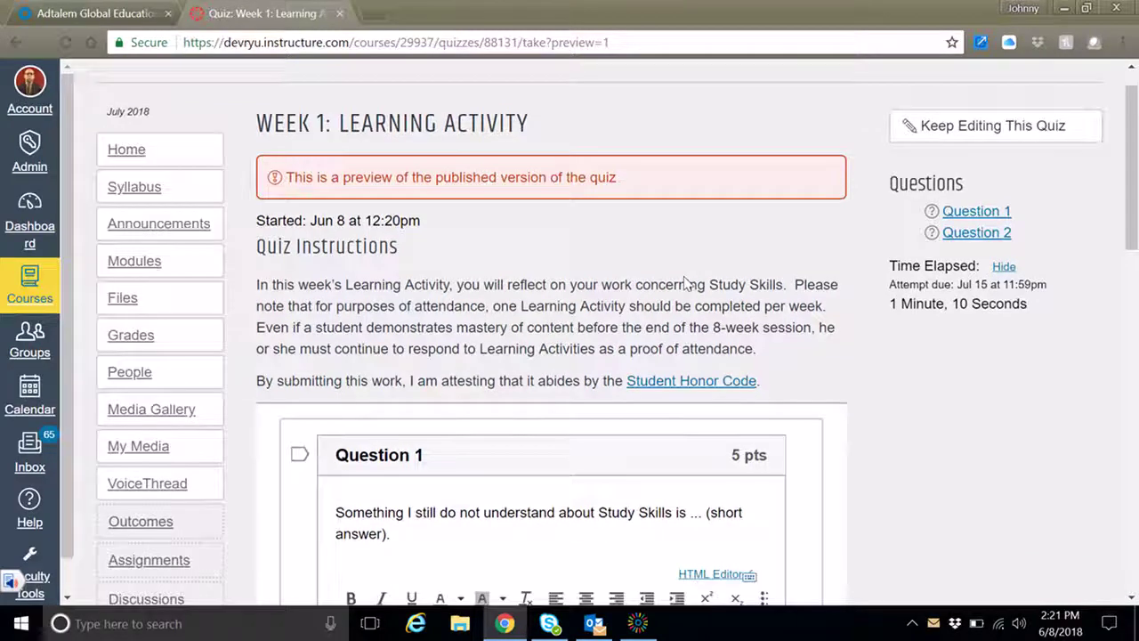
pyautogui.scroll(-2, 850, 387)
pyautogui.scroll(-2, 916, 443)
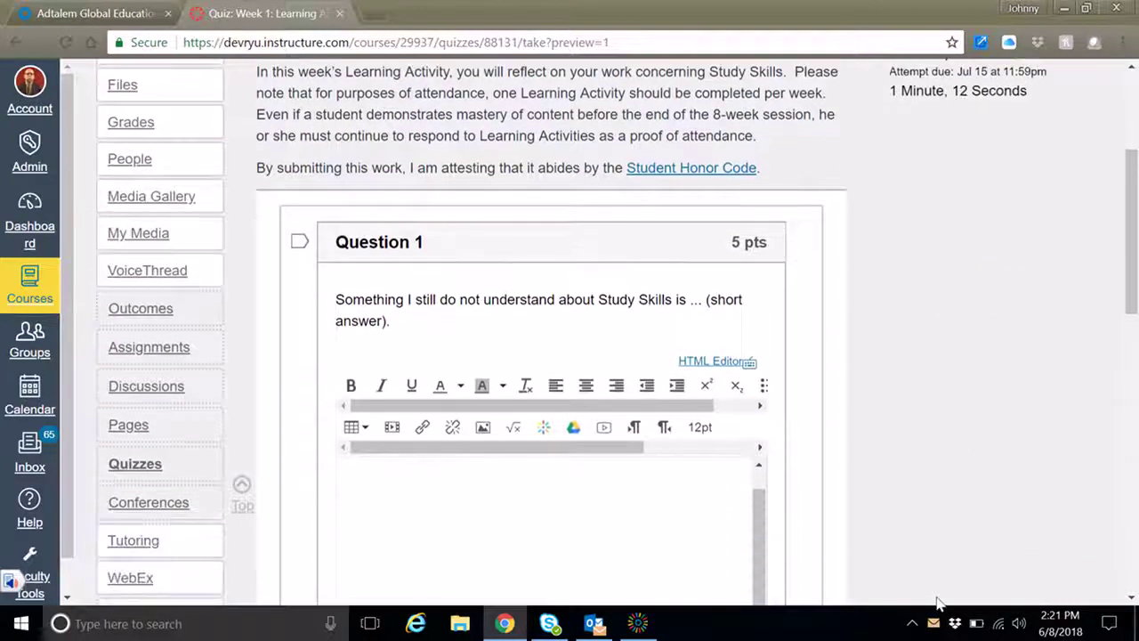